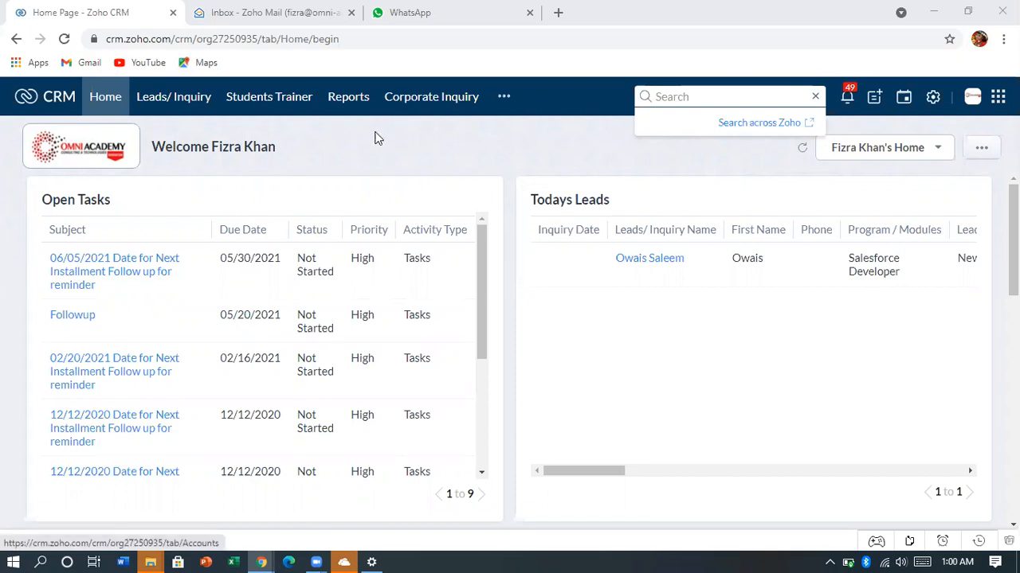
Open the Leads/ Inquiry list and show its filter options
{"action": "left_click", "coordinate": [168, 96]}
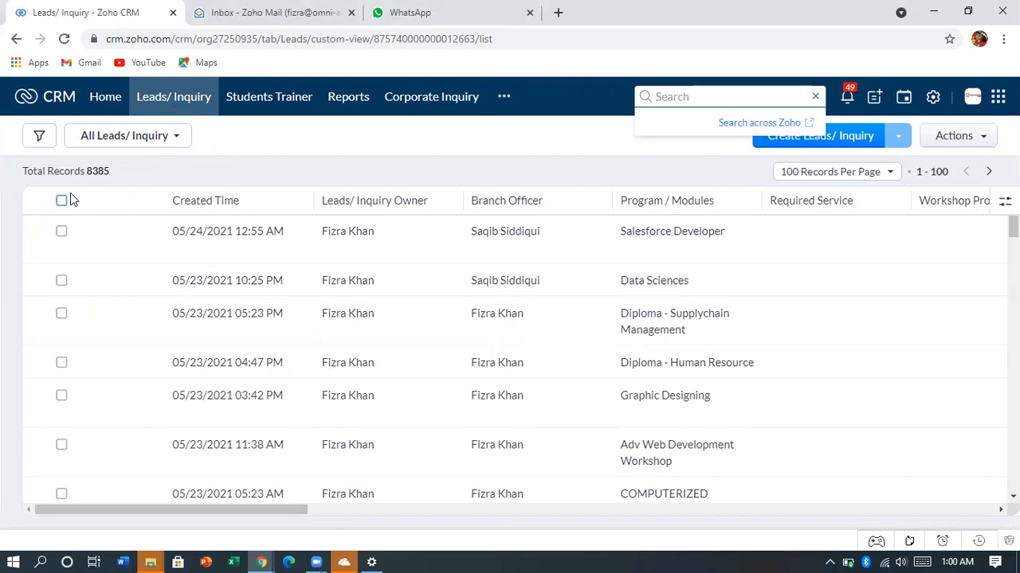
{"action": "left_click", "coordinate": [39, 140]}
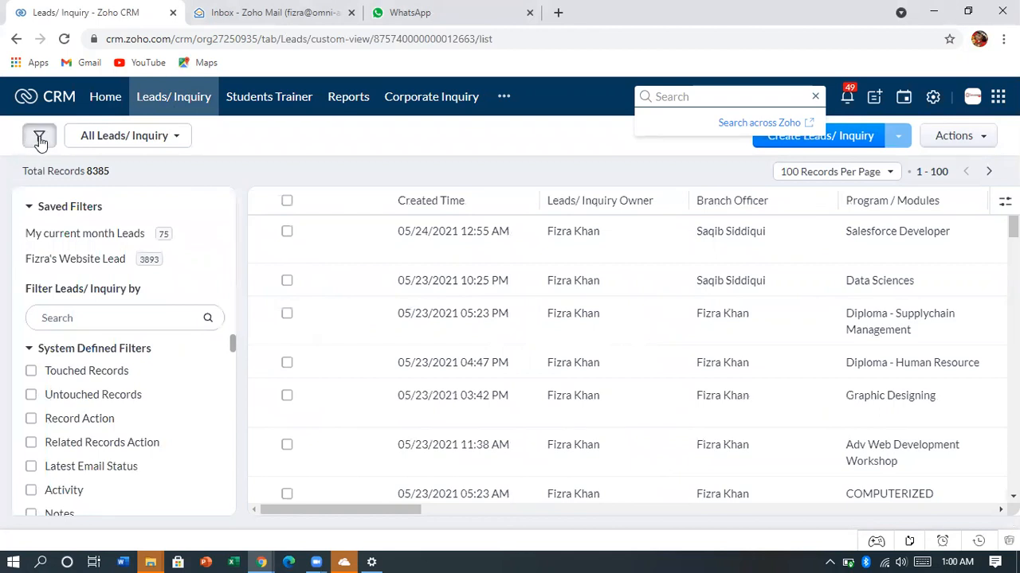
{"action": "left_click", "coordinate": [40, 140]}
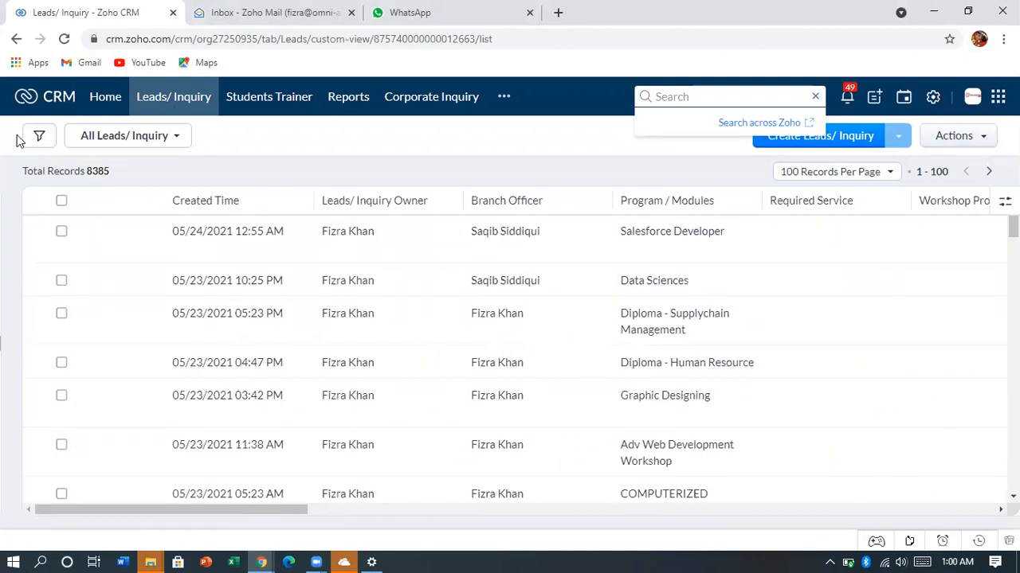
{"action": "left_click", "coordinate": [39, 139]}
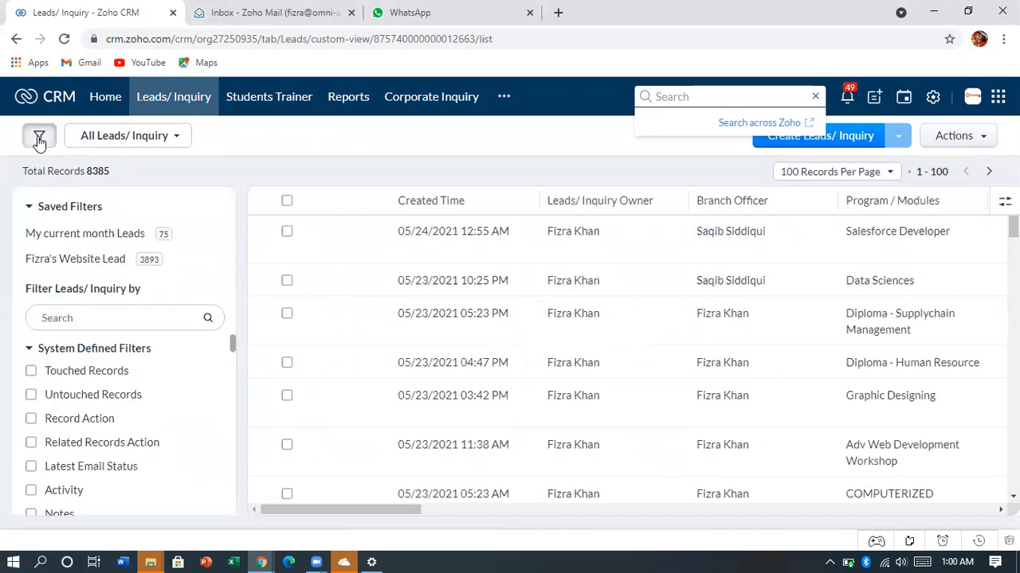
{"action": "mouse_move", "coordinate": [232, 345]}
{"action": "left_mouse_down"}
{"action": "mouse_move", "coordinate": [244, 501]}
{"action": "mouse_move", "coordinate": [232, 441]}
{"action": "mouse_move", "coordinate": [236, 334]}
{"action": "left_mouse_up"}
{"action": "left_click", "coordinate": [115, 316]}
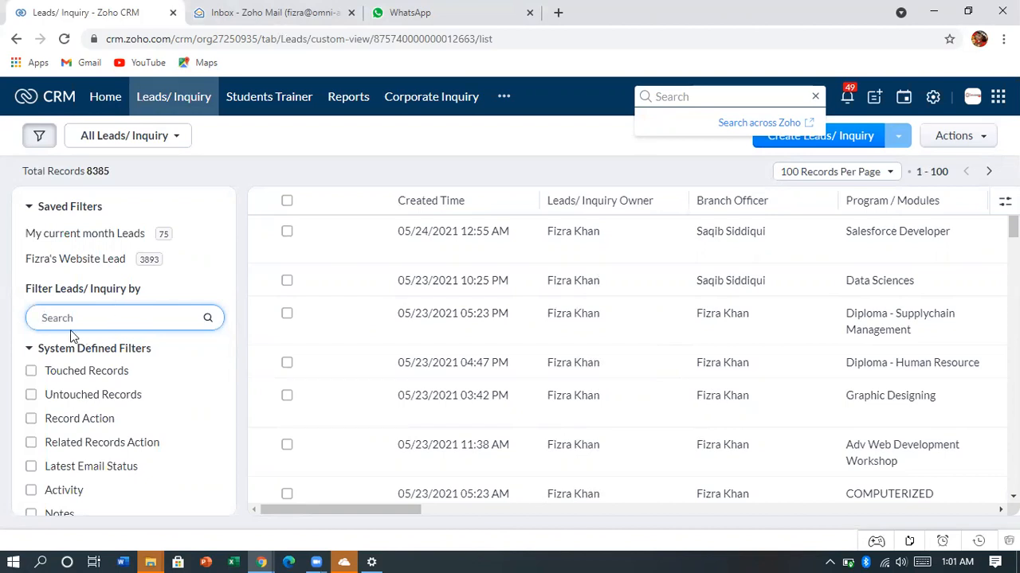
Add a Created Time filter to the leads and set it to Last Week
{"action": "mouse_move", "coordinate": [234, 343]}
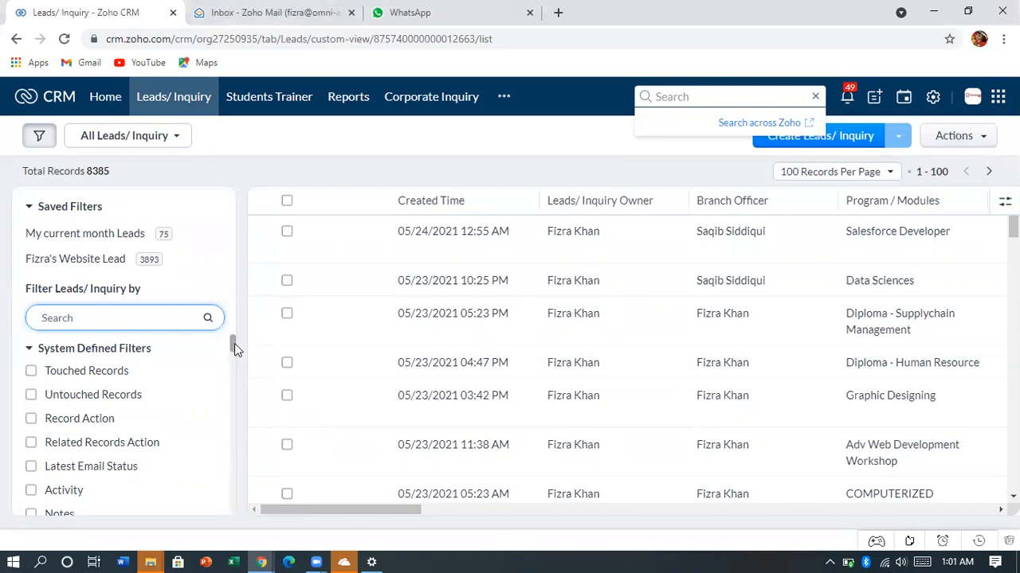
{"action": "left_click_drag", "start_coordinate": [233, 348], "coordinate": [238, 396]}
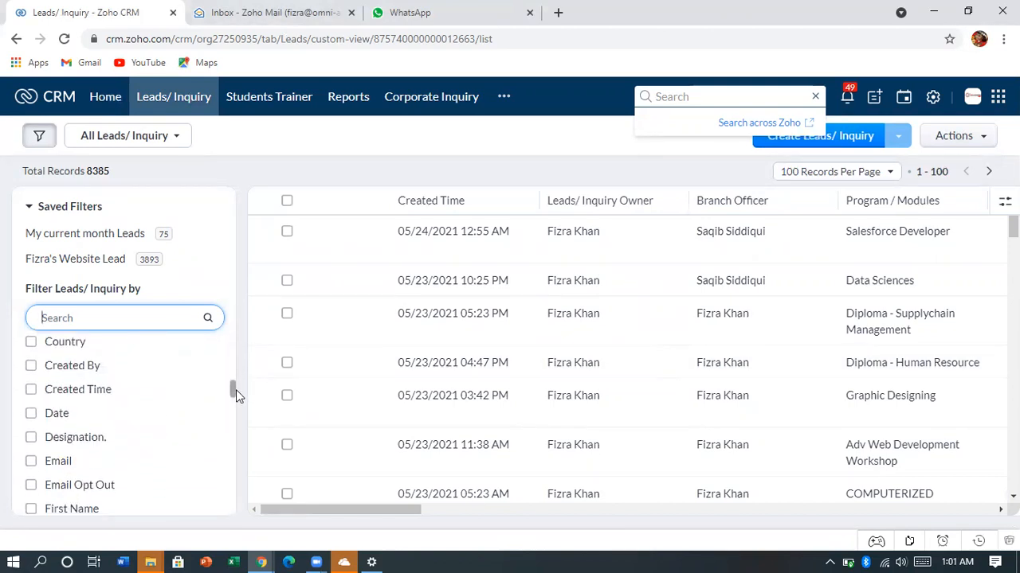
{"action": "left_click", "coordinate": [93, 390]}
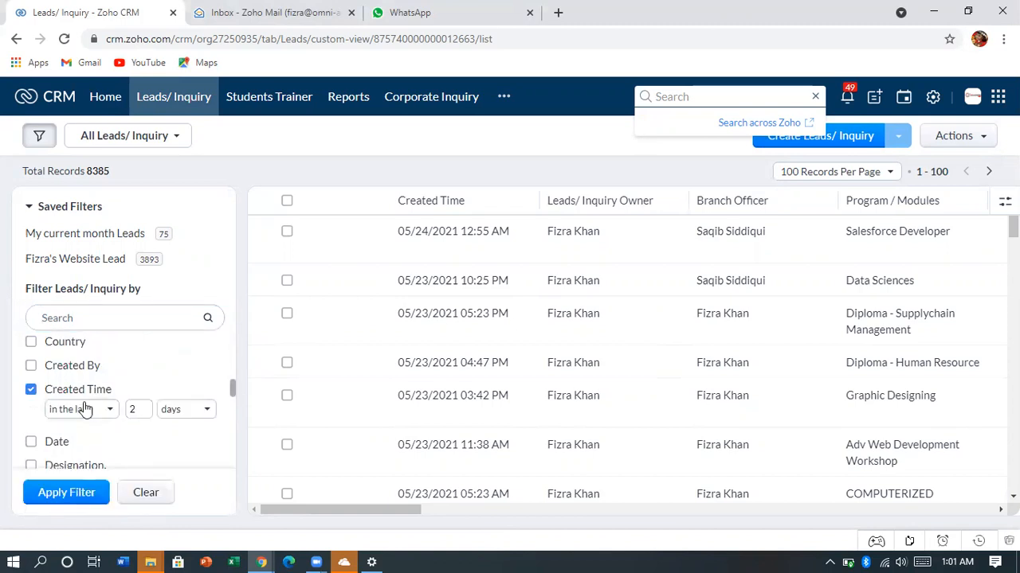
{"action": "left_click", "coordinate": [85, 409]}
{"action": "left_click_drag", "start_coordinate": [147, 299], "coordinate": [145, 341]}
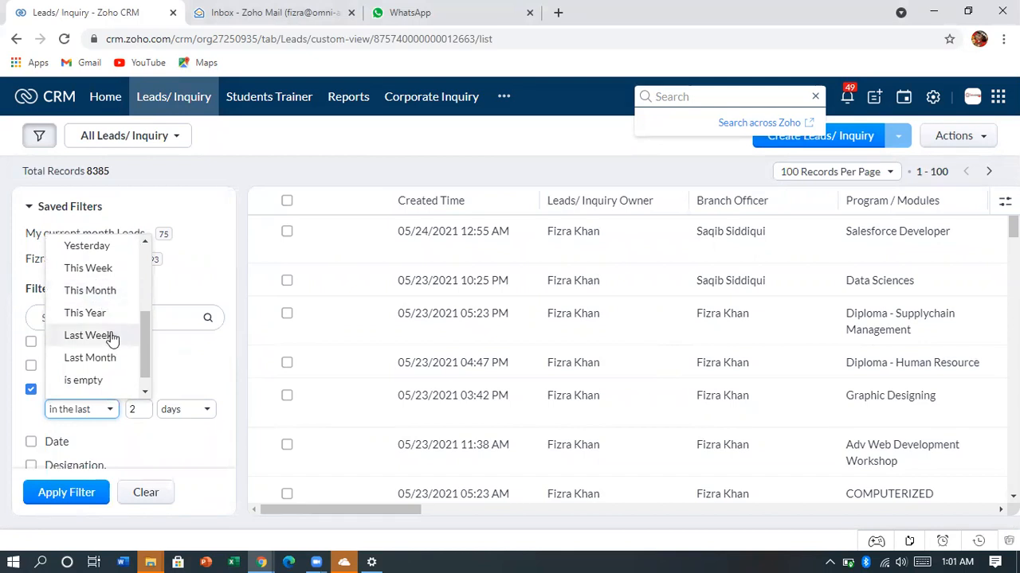
{"action": "left_click", "coordinate": [112, 337]}
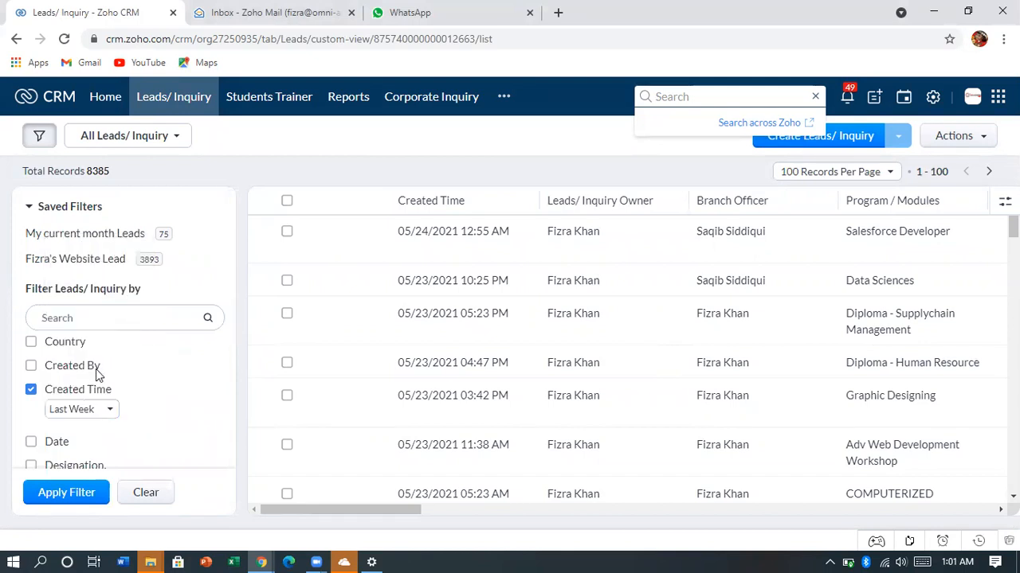
Find the Leads/ Inquiry Owner filter by searching "owner", set it to the account holder's own user entry, and apply the filters
{"action": "left_click", "coordinate": [91, 317]}
{"action": "type", "text": "owner"}
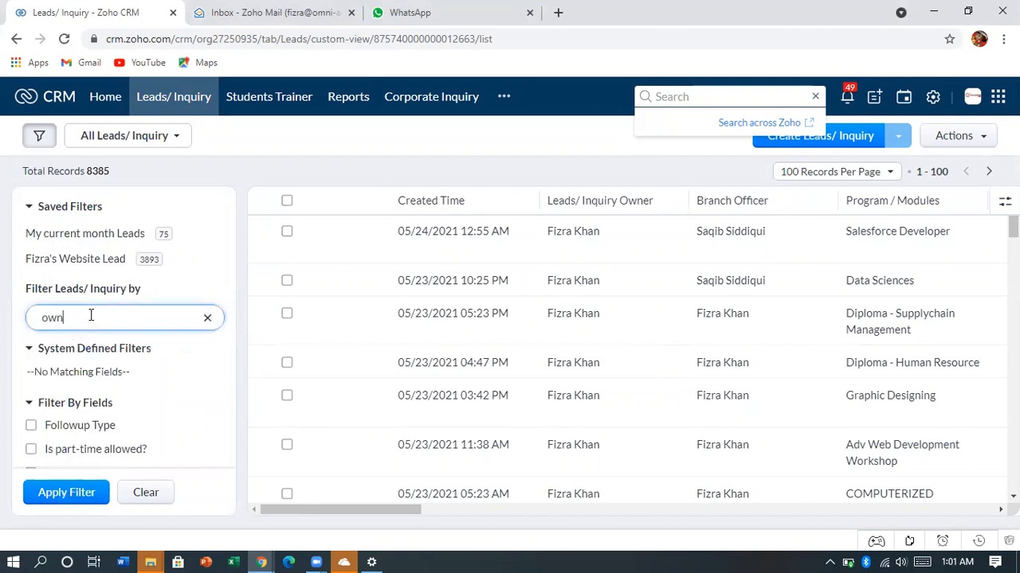
{"action": "left_click", "coordinate": [107, 429]}
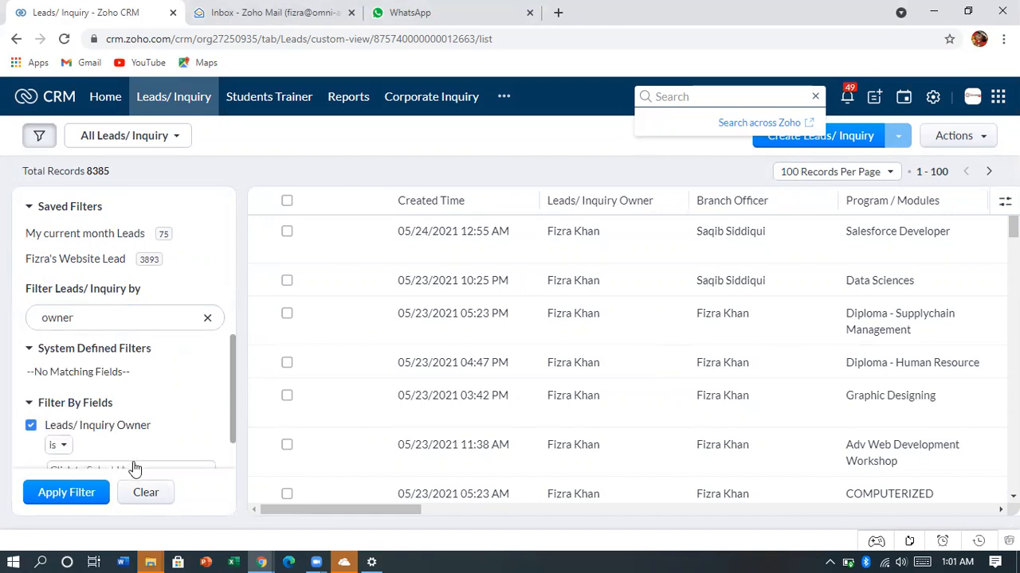
{"action": "left_click", "coordinate": [136, 470]}
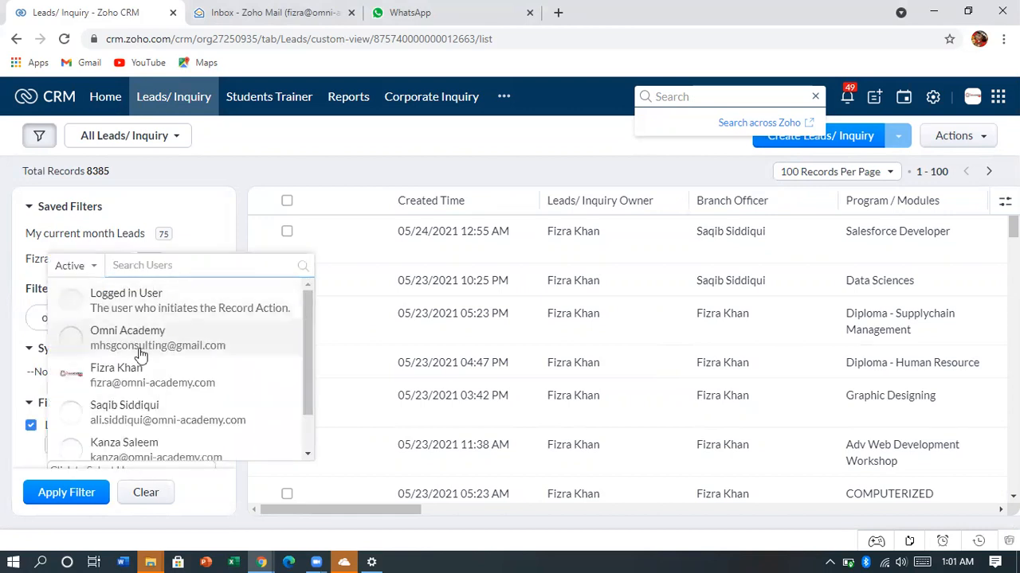
{"action": "left_click", "coordinate": [136, 375]}
{"action": "left_click", "coordinate": [80, 494]}
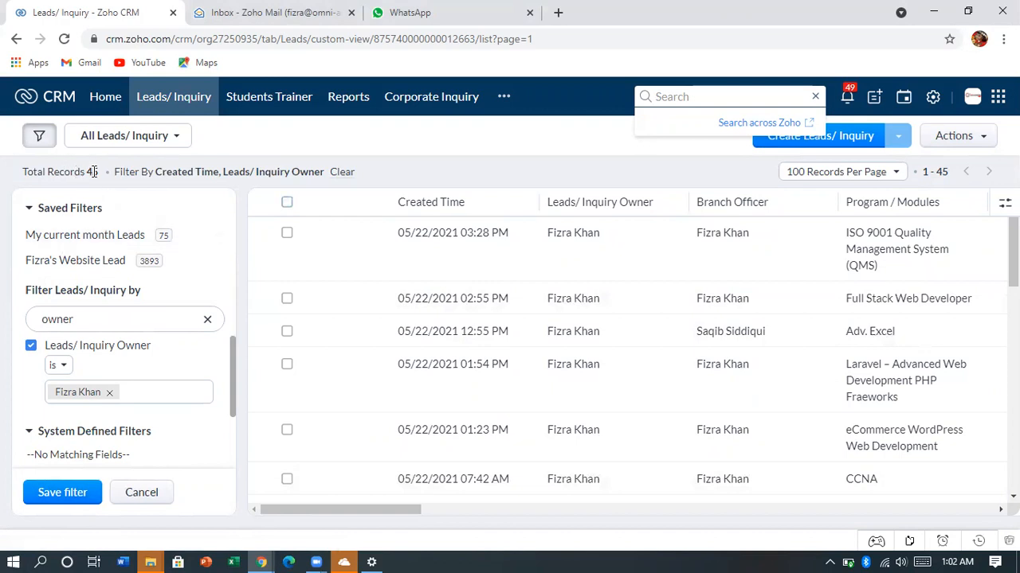
Review the filtered leads by opening one record and paging through the next two, and return to the list
{"action": "left_click_drag", "start_coordinate": [87, 171], "coordinate": [99, 173]}
{"action": "mouse_move", "coordinate": [1013, 271]}
{"action": "left_mouse_down"}
{"action": "mouse_move", "coordinate": [1012, 410]}
{"action": "mouse_move", "coordinate": [1012, 267]}
{"action": "left_mouse_up"}
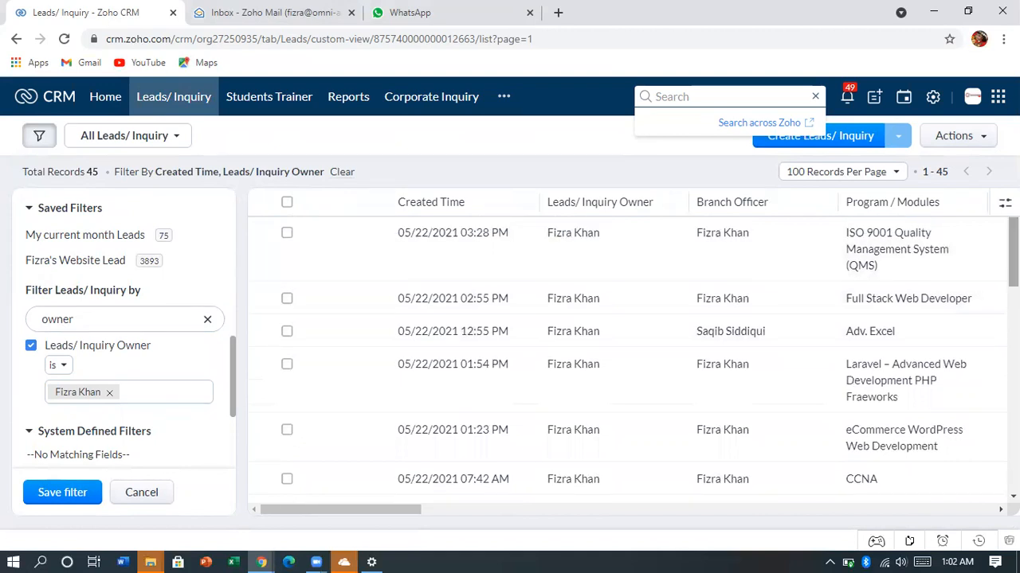
{"action": "left_click", "coordinate": [588, 237]}
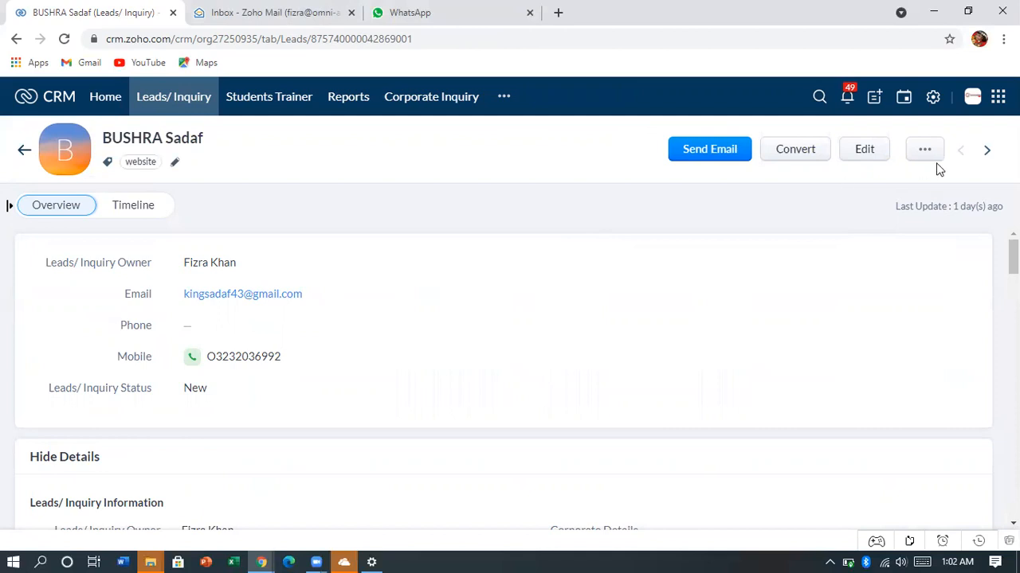
{"action": "left_click", "coordinate": [987, 153]}
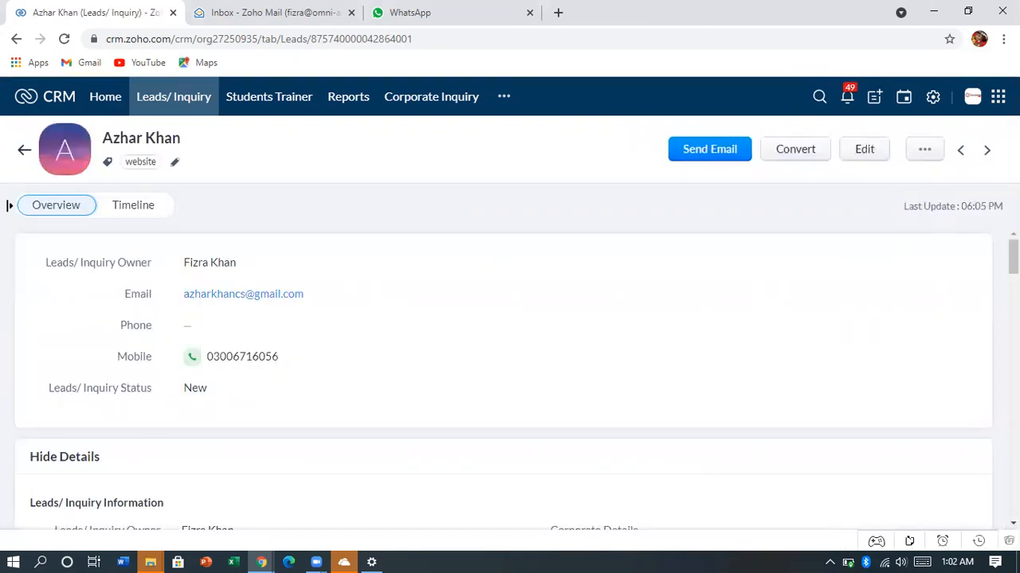
{"action": "left_click", "coordinate": [988, 150]}
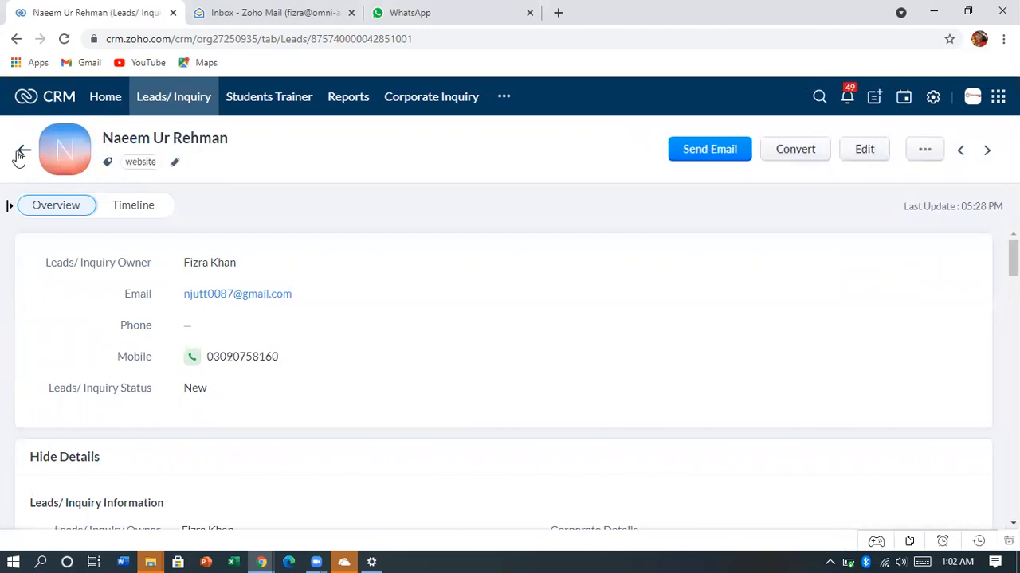
{"action": "left_click", "coordinate": [21, 156]}
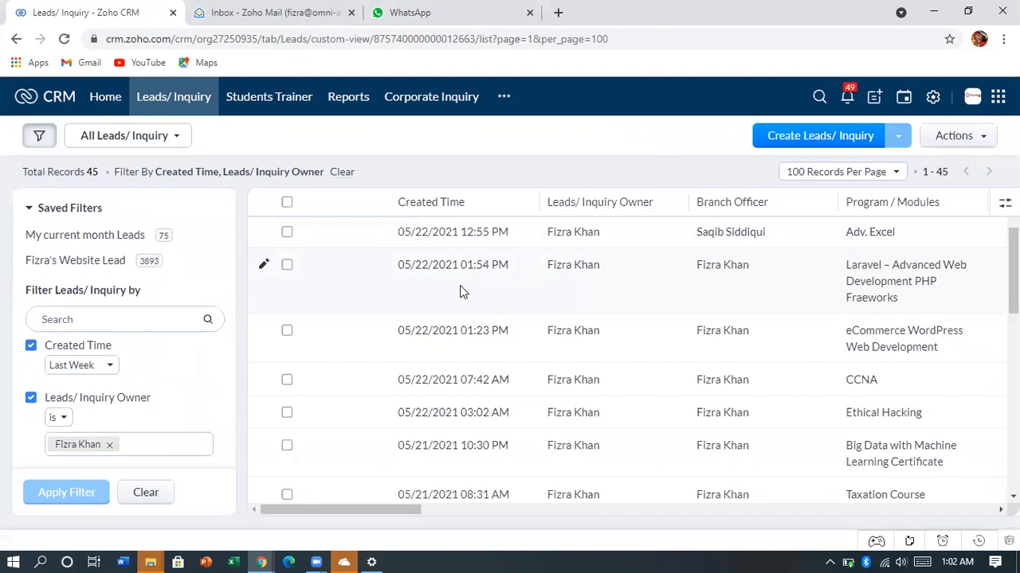
Remove the selected user from the owner filter and set the Created Time filter to Last Month
{"action": "left_click", "coordinate": [110, 448]}
{"action": "left_click", "coordinate": [94, 371]}
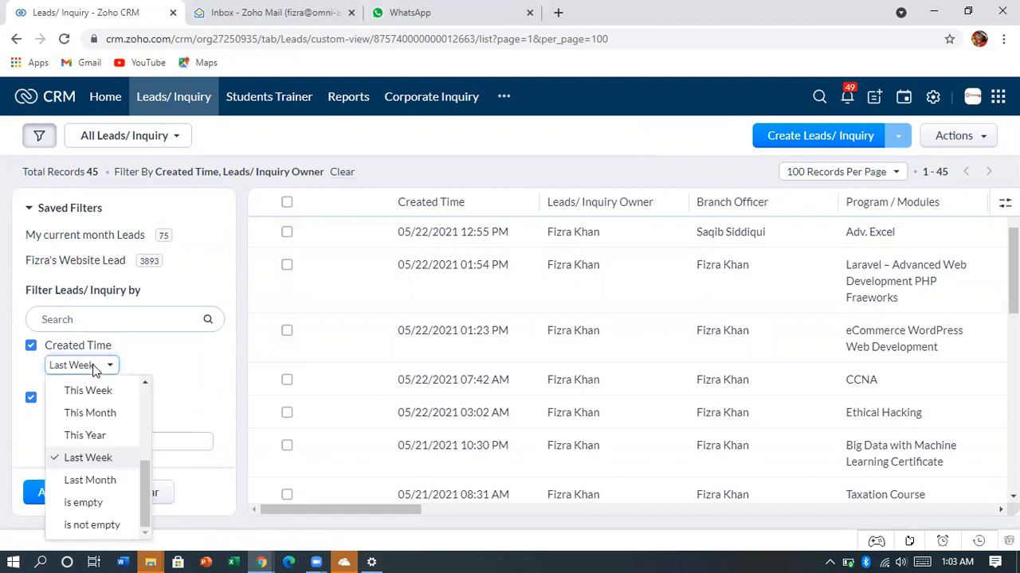
{"action": "left_click", "coordinate": [106, 484]}
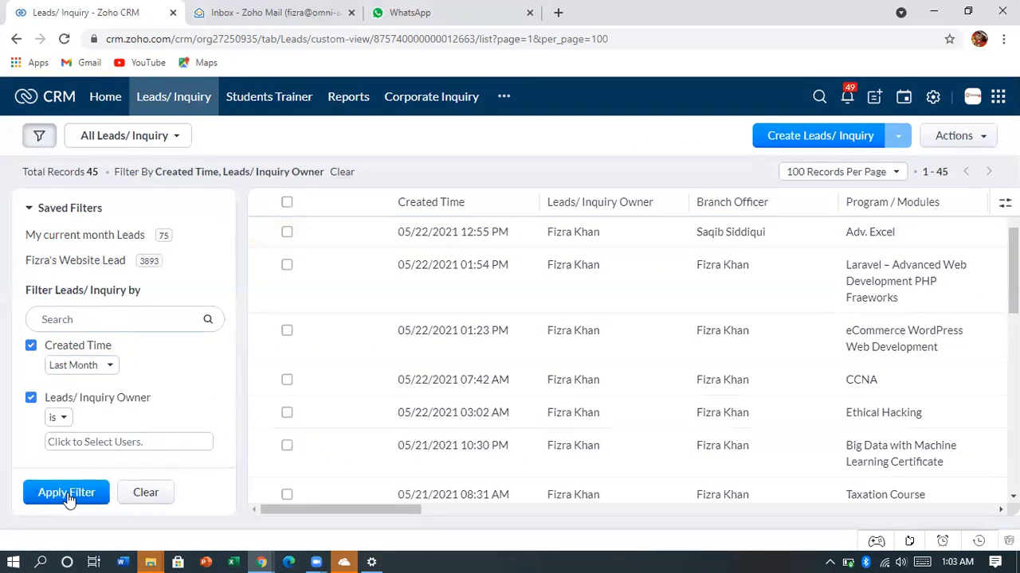
Add a Program / Modules filter for Diploma Digital Marketing and try to apply the filters
{"action": "left_click", "coordinate": [71, 317]}
{"action": "type", "text": "modulw"}
{"action": "key", "text": "BackSpace"}
{"action": "left_click", "coordinate": [99, 429]}
{"action": "left_click", "coordinate": [100, 428]}
{"action": "scroll", "coordinate": [233, 456], "scroll_direction": "down", "scroll_amount": 1}
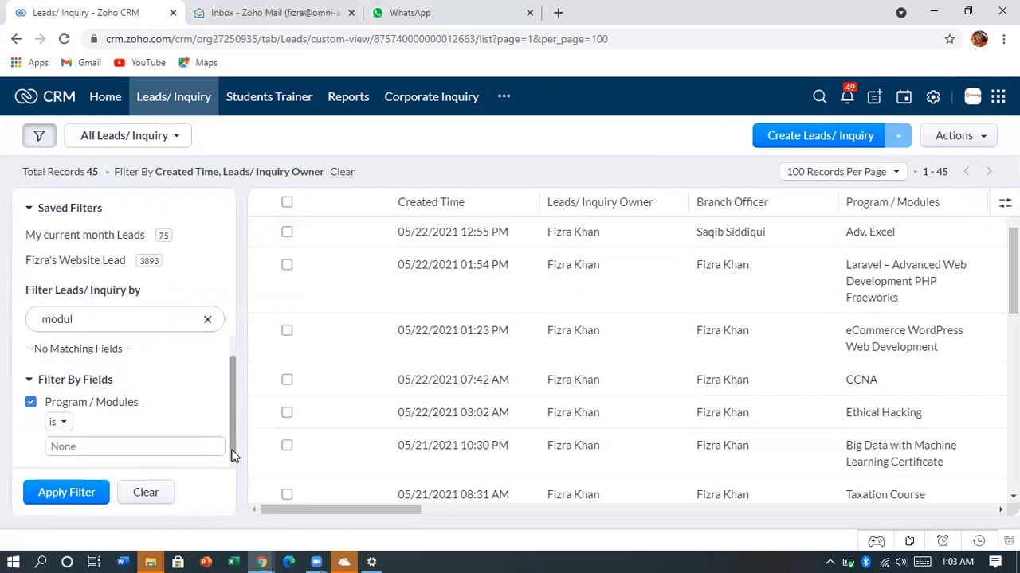
{"action": "left_click", "coordinate": [194, 446]}
{"action": "type", "text": "digi"}
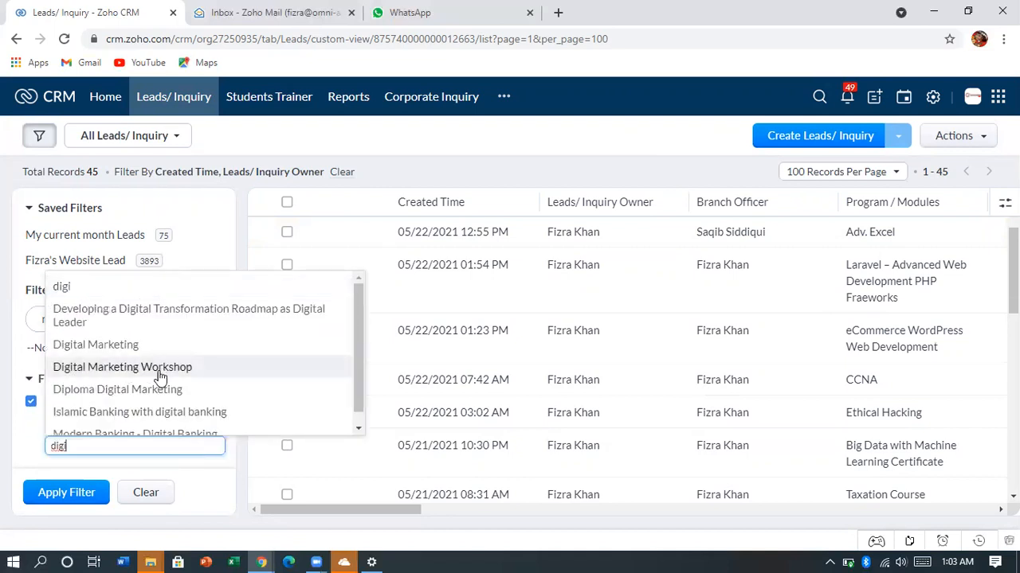
{"action": "left_click", "coordinate": [133, 394]}
{"action": "left_click", "coordinate": [67, 499]}
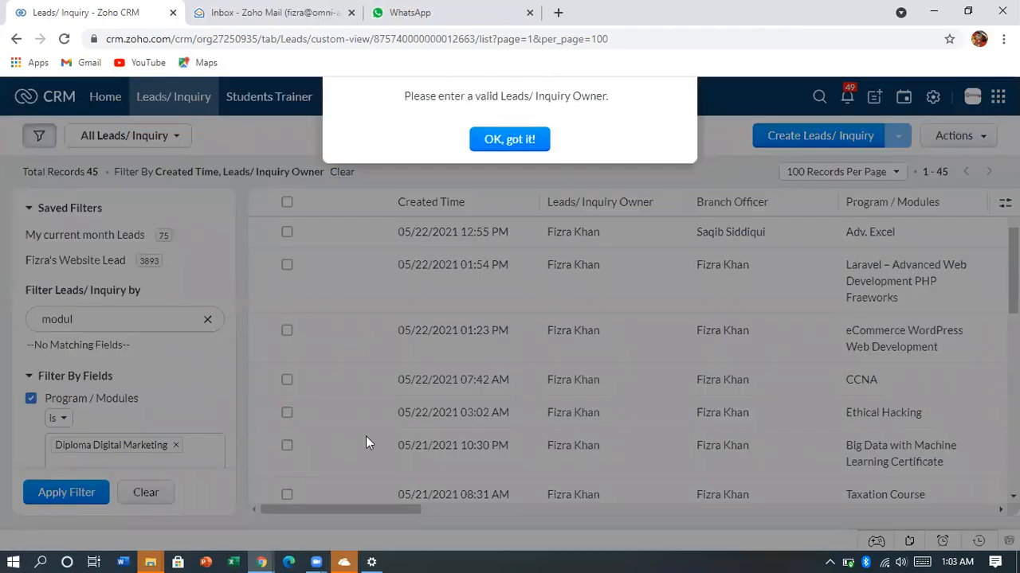
Select the account holder's user entry again in the Leads/ Inquiry Owner filter and apply all the filters
{"action": "left_click", "coordinate": [539, 139]}
{"action": "double_click", "coordinate": [87, 317]}
{"action": "type", "text": "owner"}
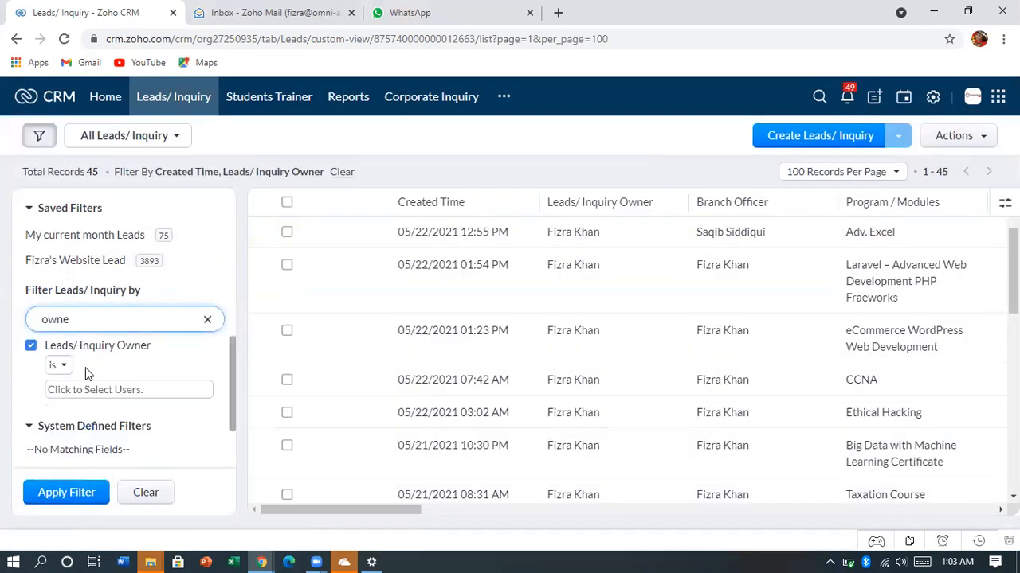
{"action": "left_click", "coordinate": [86, 391]}
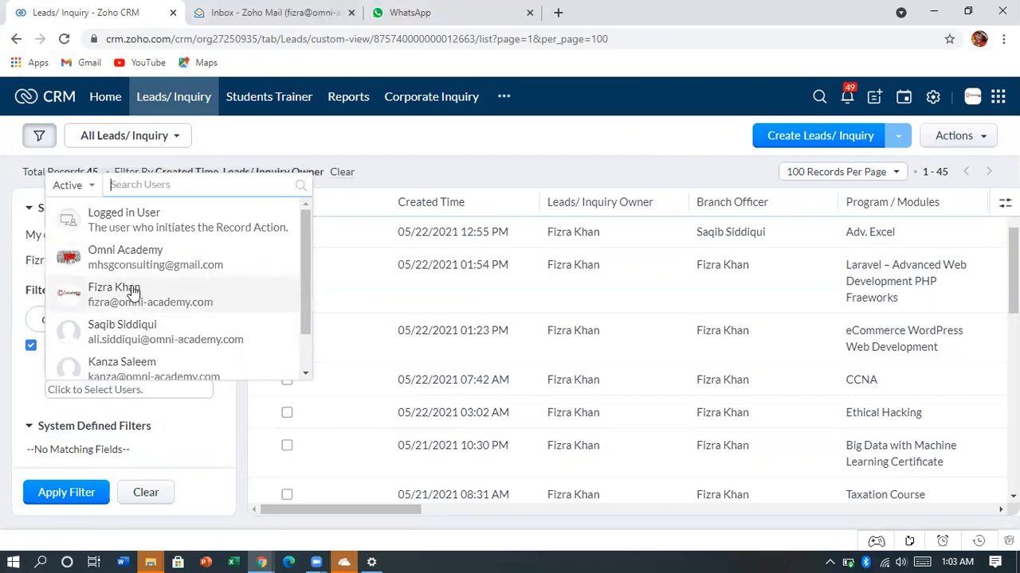
{"action": "left_click", "coordinate": [135, 307]}
{"action": "left_click", "coordinate": [96, 494]}
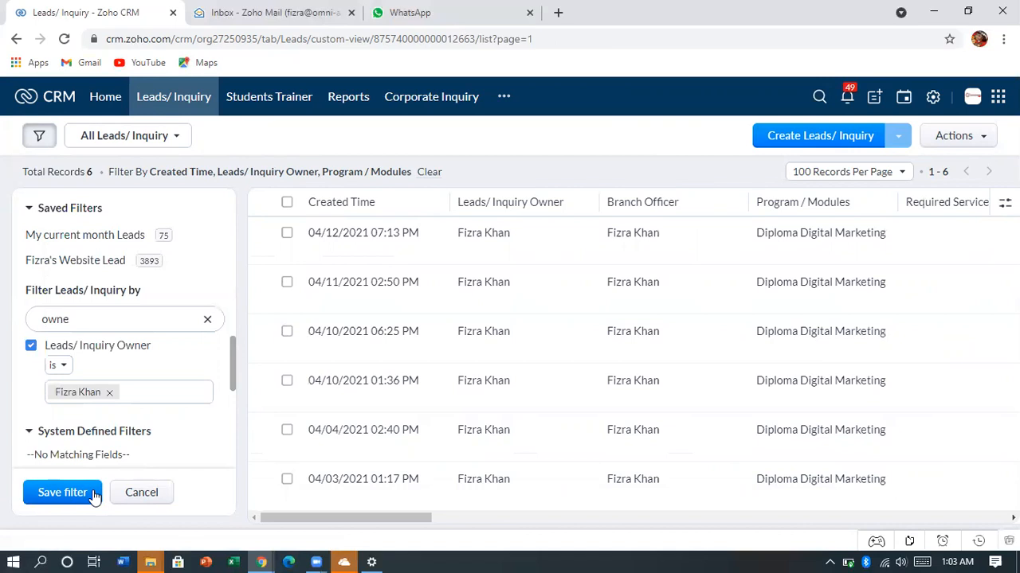
Find the Program / Modules filter by searching "module" and add Diploma Graphic Design to its values
{"action": "left_click", "coordinate": [108, 318]}
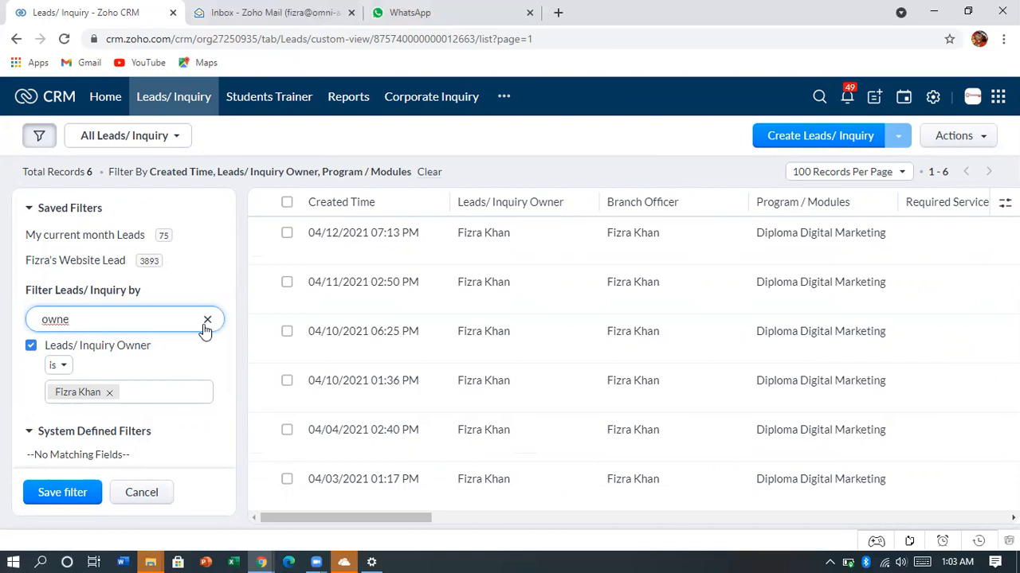
{"action": "left_click", "coordinate": [206, 320]}
{"action": "left_click", "coordinate": [116, 318]}
{"action": "type", "text": "la"}
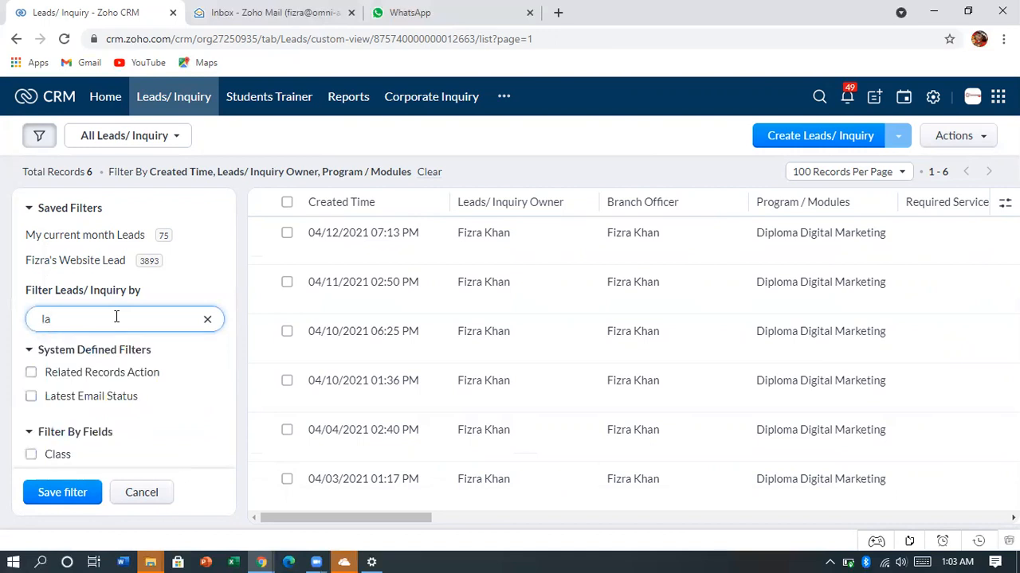
{"action": "key", "text": "BackSpace"}
{"action": "key", "text": "BackSpace"}
{"action": "type", "text": "mo"}
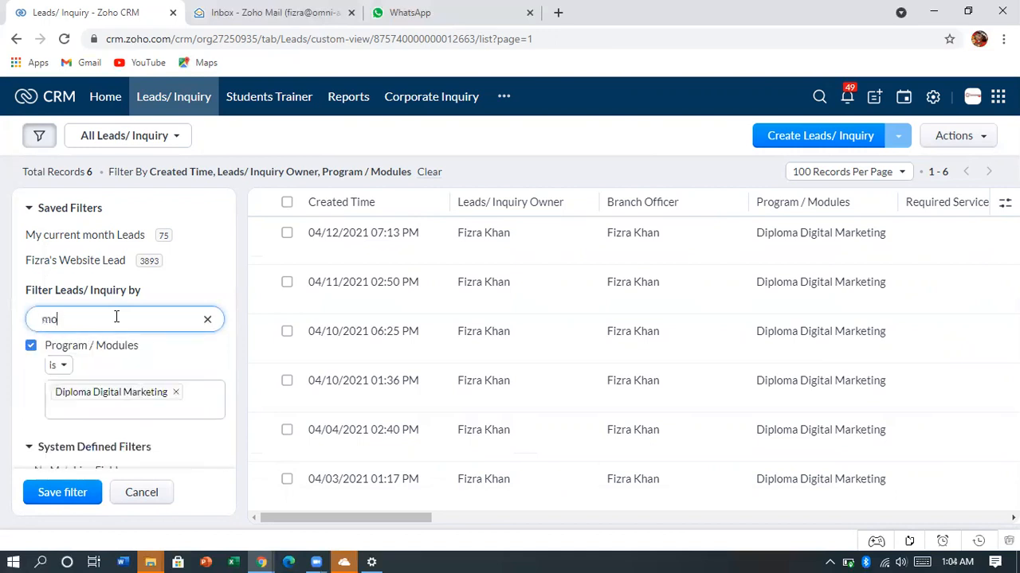
{"action": "type", "text": "dule"}
{"action": "left_click", "coordinate": [160, 404]}
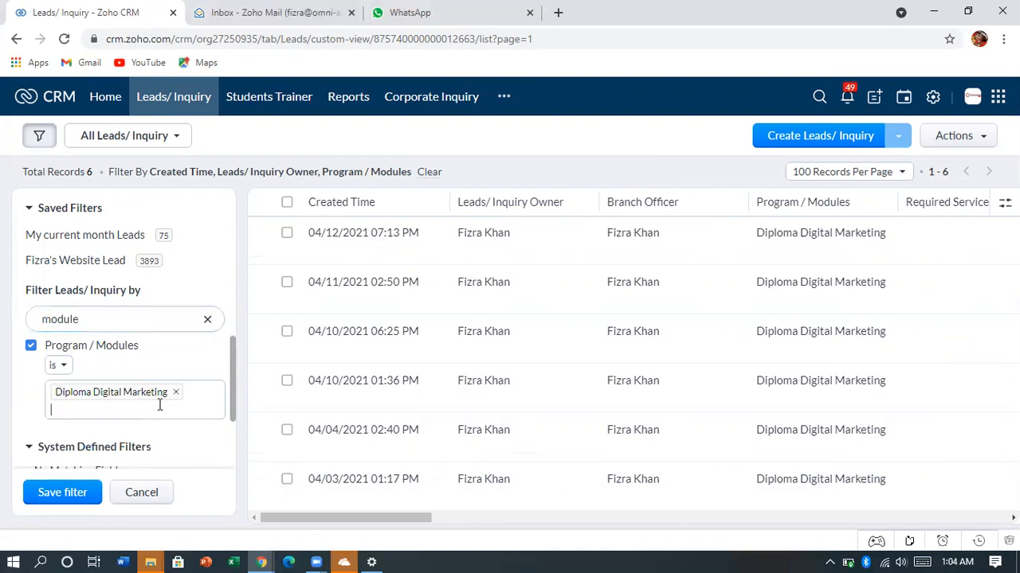
{"action": "type", "text": "graph"}
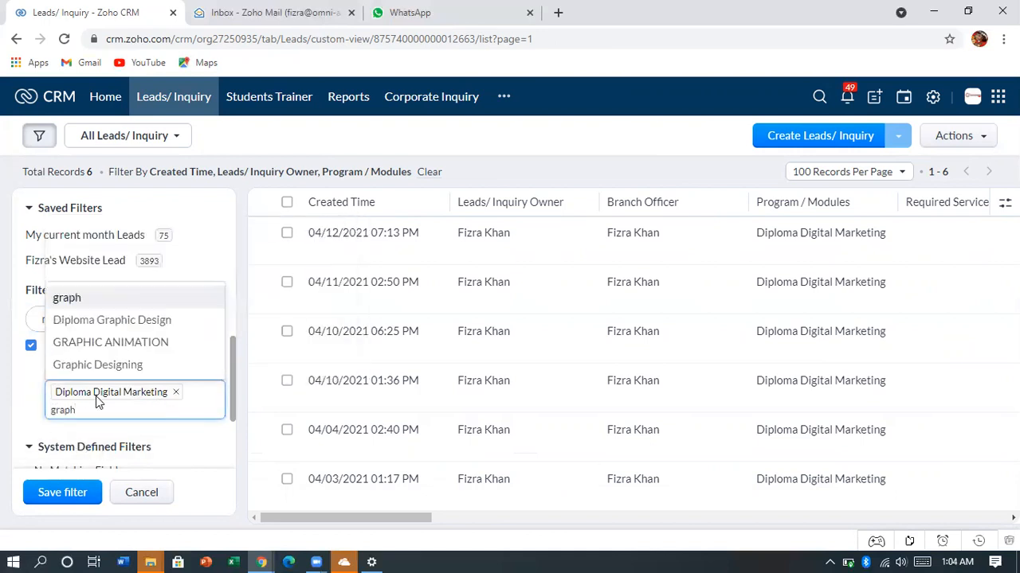
{"action": "left_click", "coordinate": [110, 320]}
Add Diploma - Advance Web Development to the Program / Modules filter values
{"action": "type", "text": "web"}
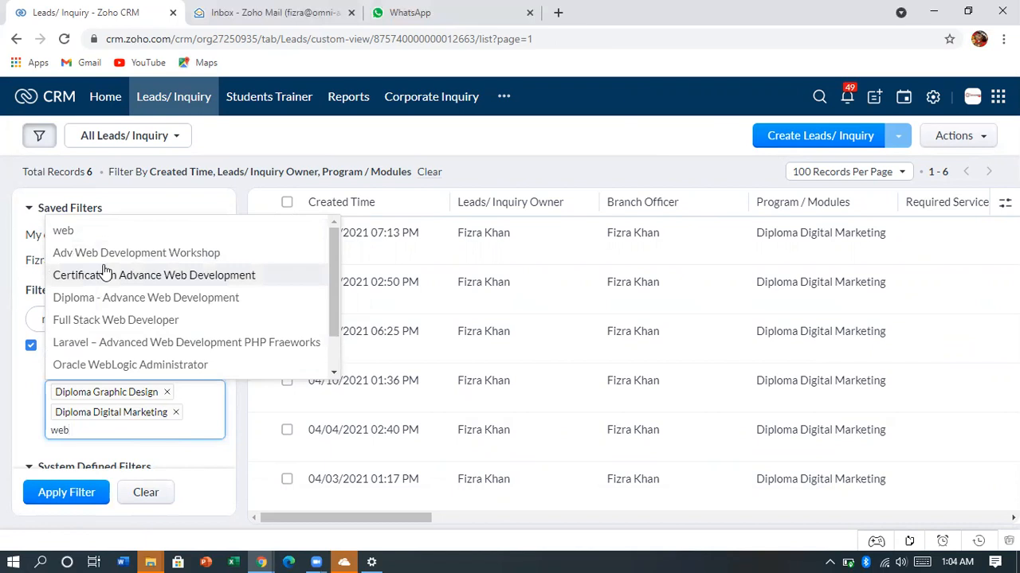
{"action": "left_click", "coordinate": [113, 297]}
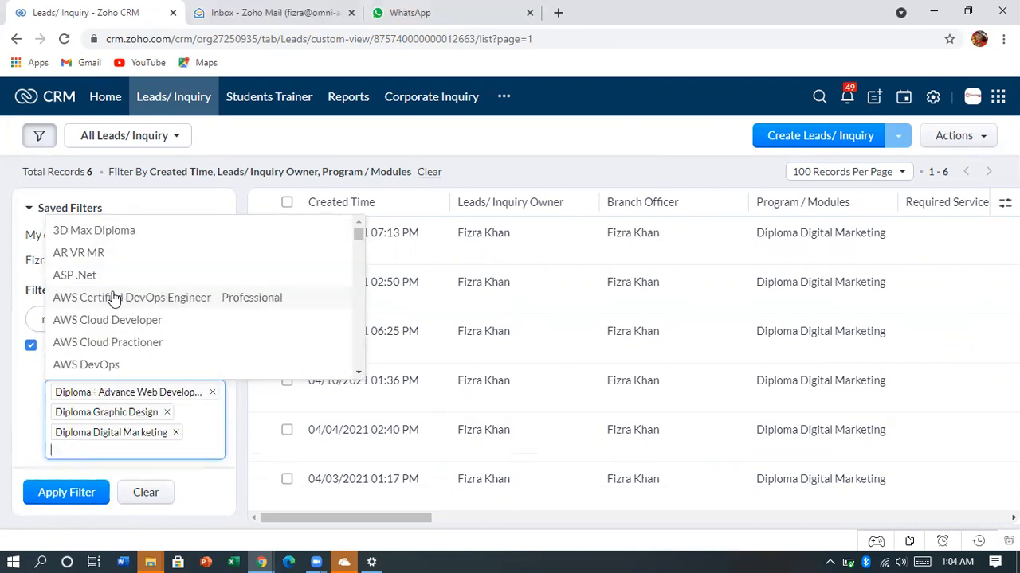
{"action": "left_click", "coordinate": [22, 434]}
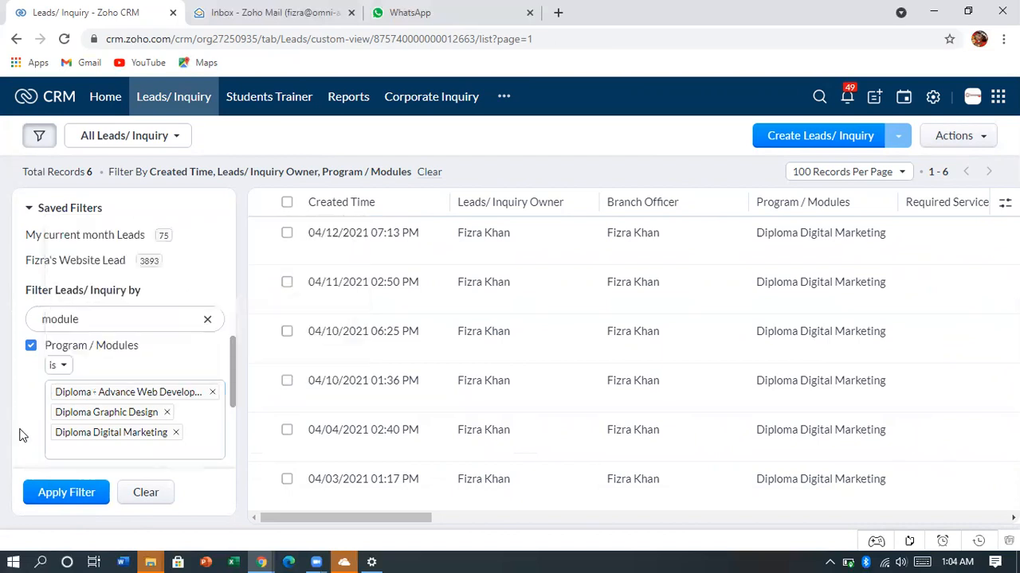
Find the Created Time filter by searching "time" and change its condition to between
{"action": "left_click_drag", "start_coordinate": [79, 320], "coordinate": [42, 328]}
{"action": "type", "text": "time"}
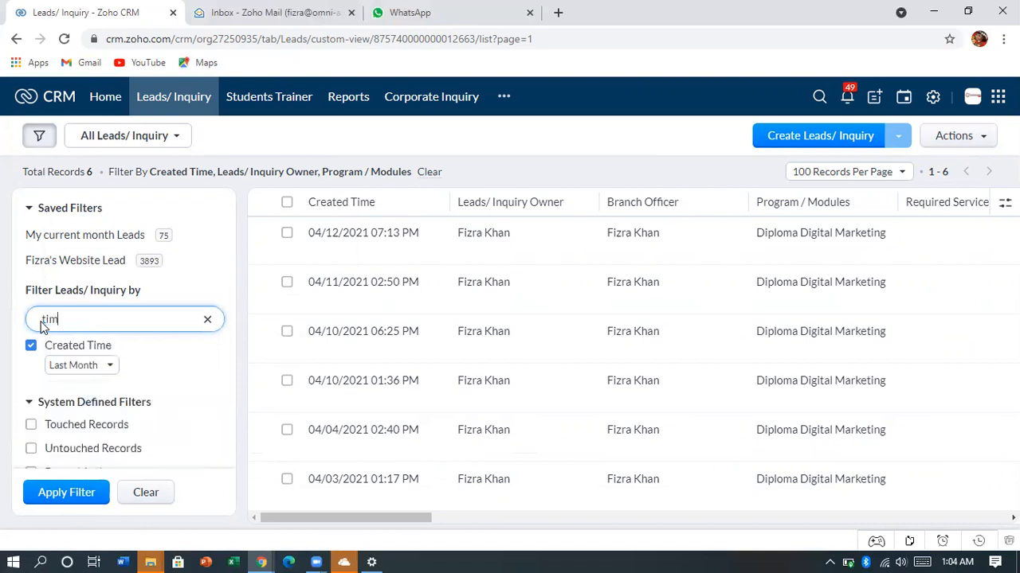
{"action": "left_click", "coordinate": [71, 366]}
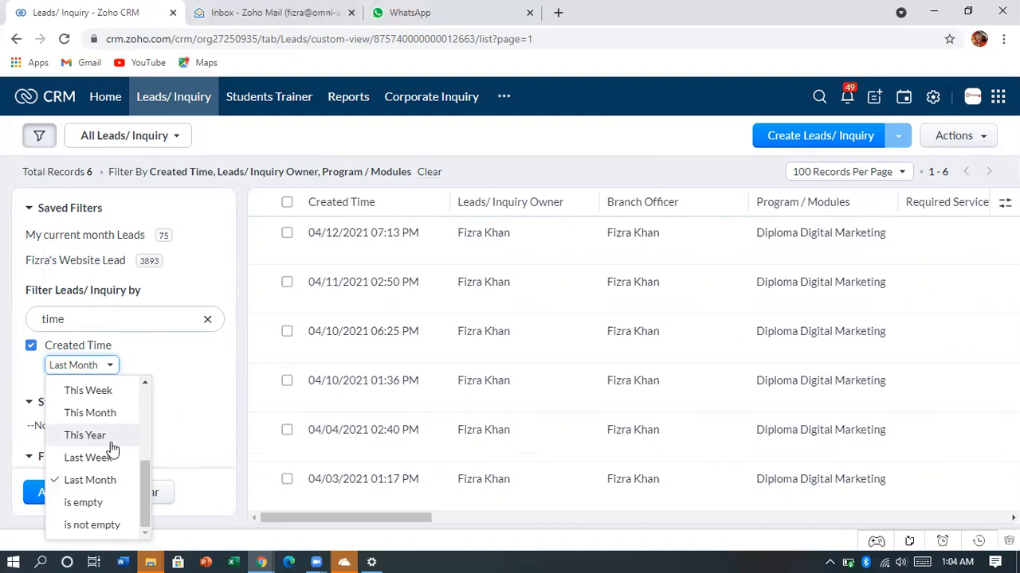
{"action": "left_click_drag", "start_coordinate": [147, 472], "coordinate": [143, 442]}
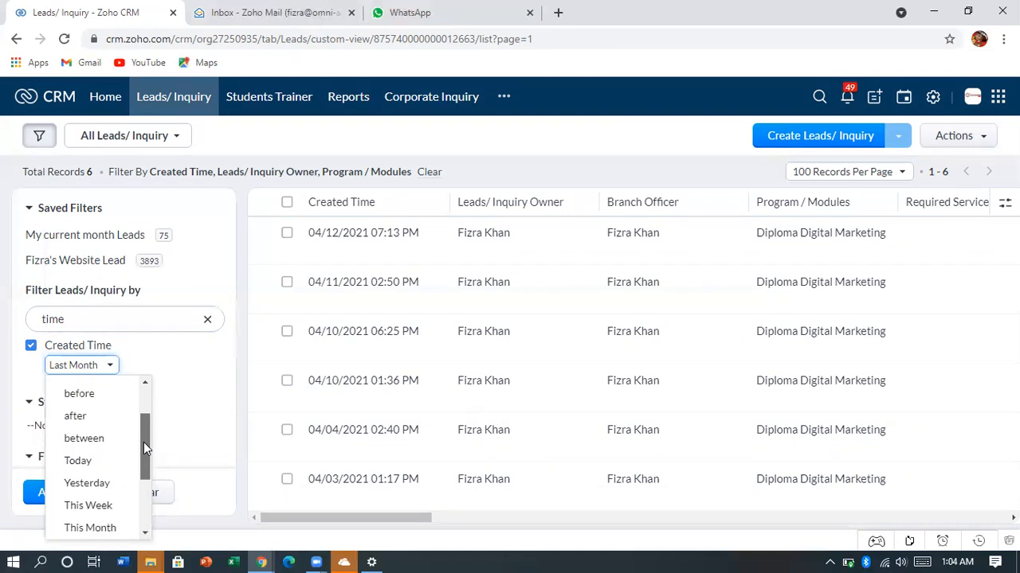
{"action": "left_click", "coordinate": [87, 446]}
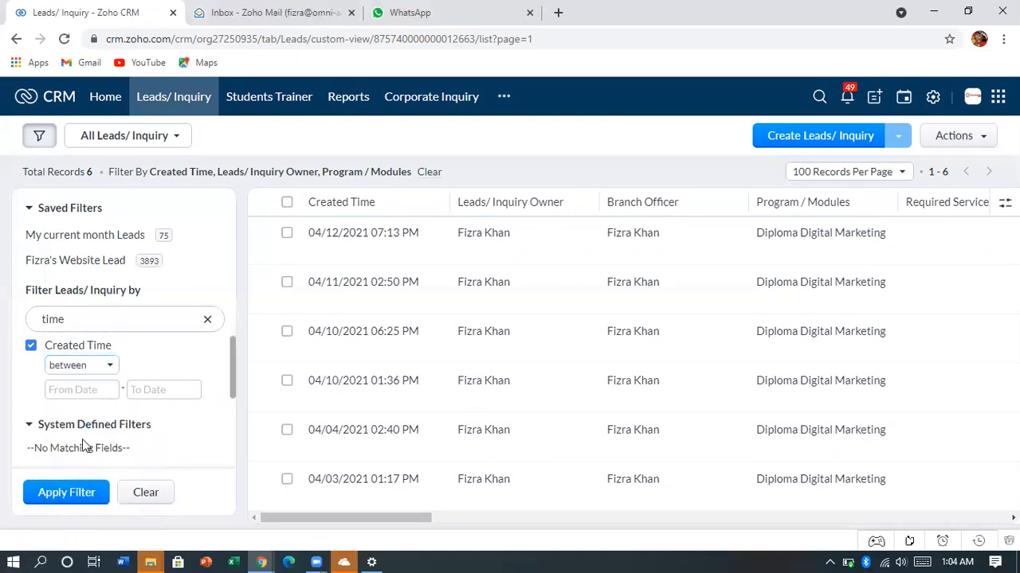
Set the From Date of the Created Time range to 02/15/2021
{"action": "left_click", "coordinate": [78, 389]}
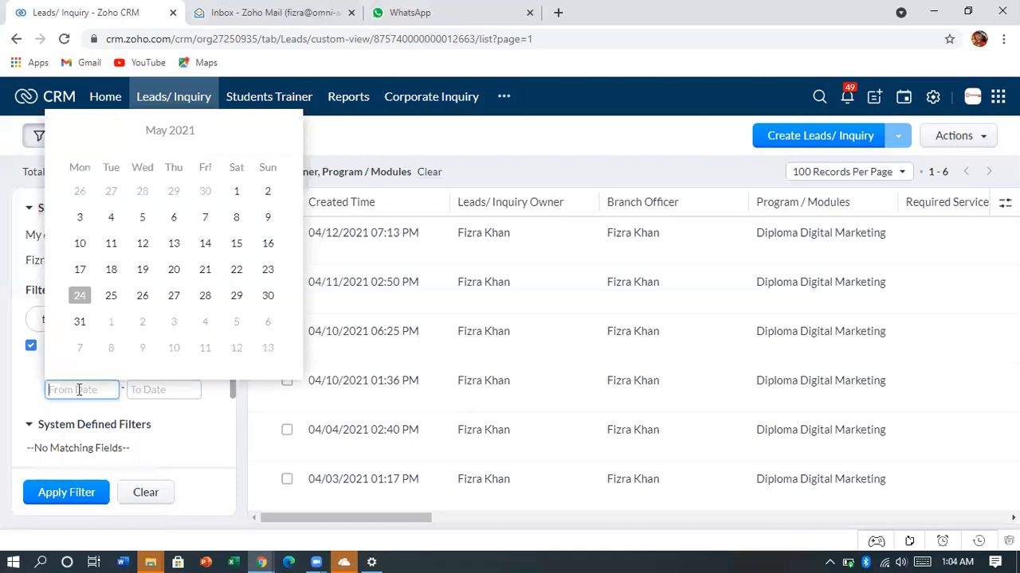
{"action": "left_click", "coordinate": [89, 133]}
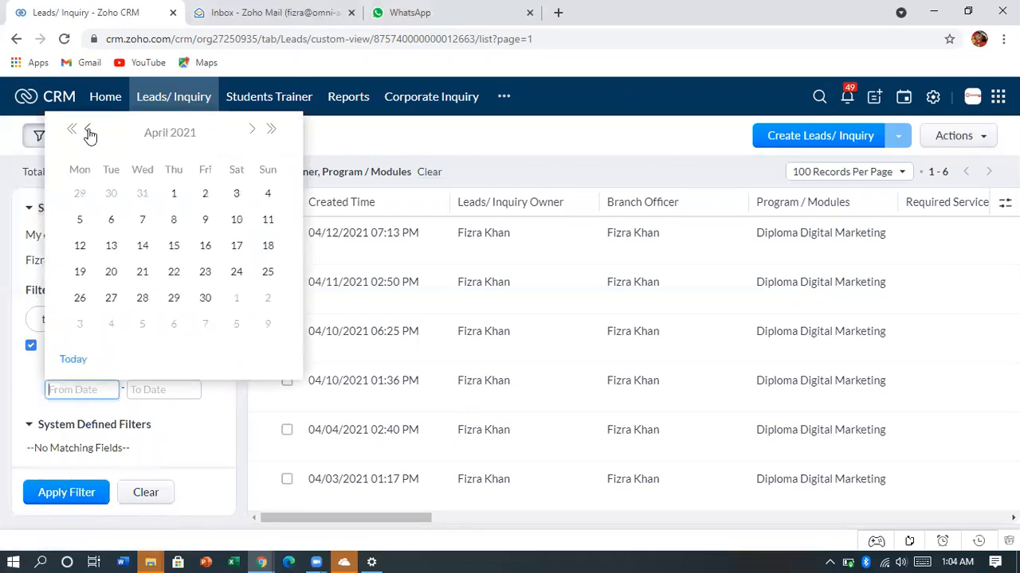
{"action": "left_click", "coordinate": [89, 134]}
{"action": "left_click", "coordinate": [89, 133]}
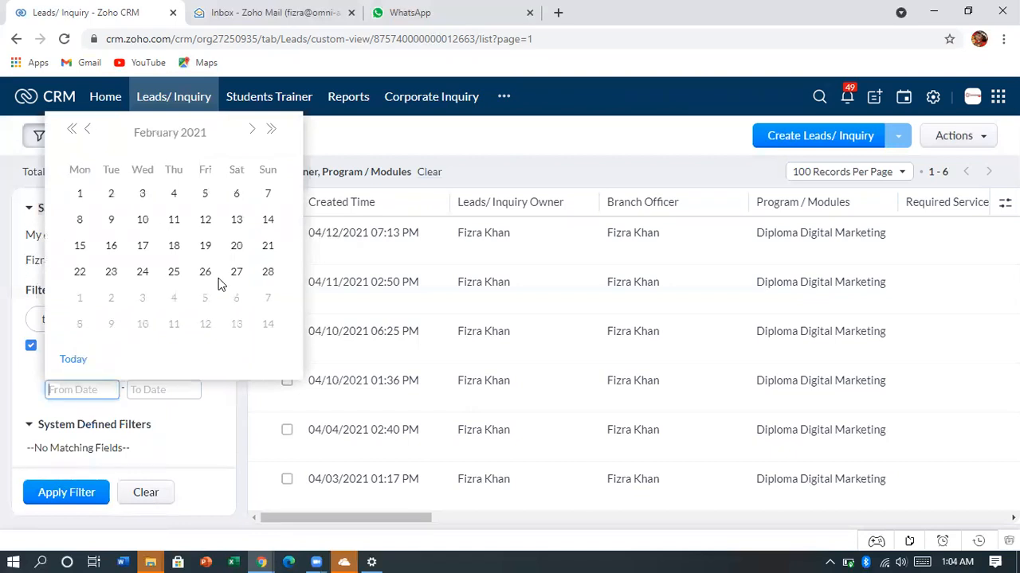
{"action": "left_click", "coordinate": [81, 248]}
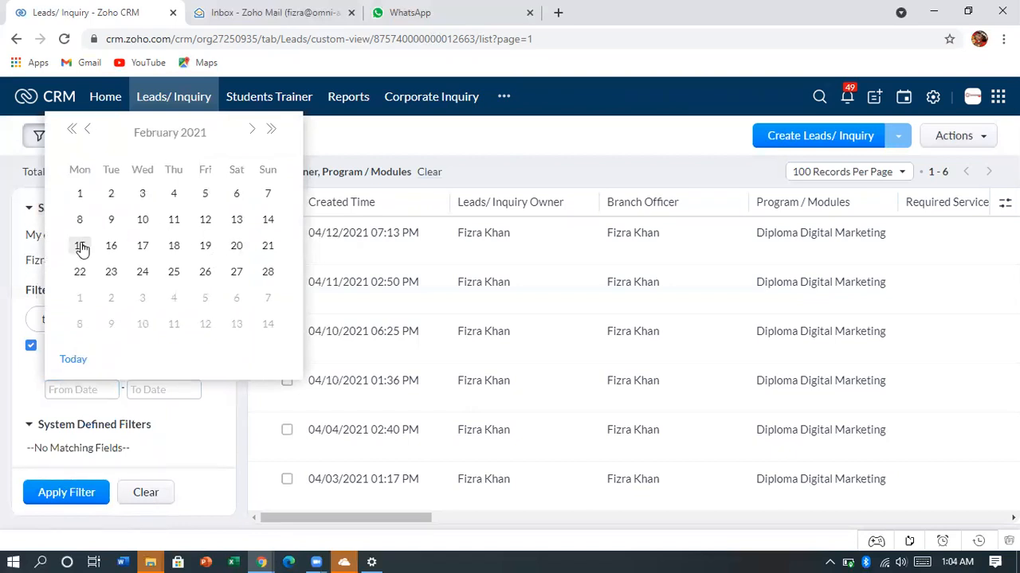
Set the To Date of the Created Time range to 04/15/2021 and apply the filters
{"action": "left_click", "coordinate": [138, 389]}
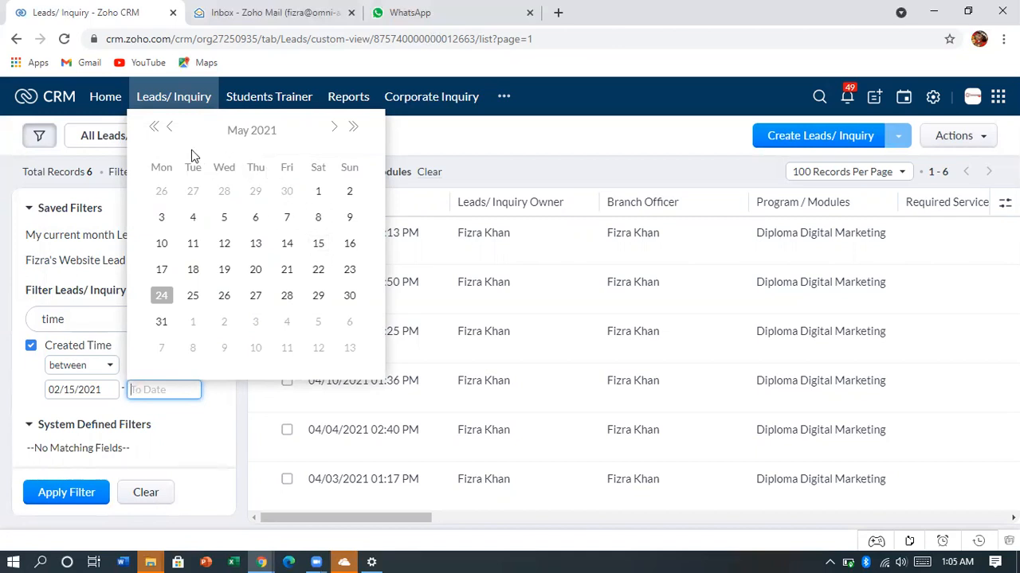
{"action": "left_click", "coordinate": [169, 128]}
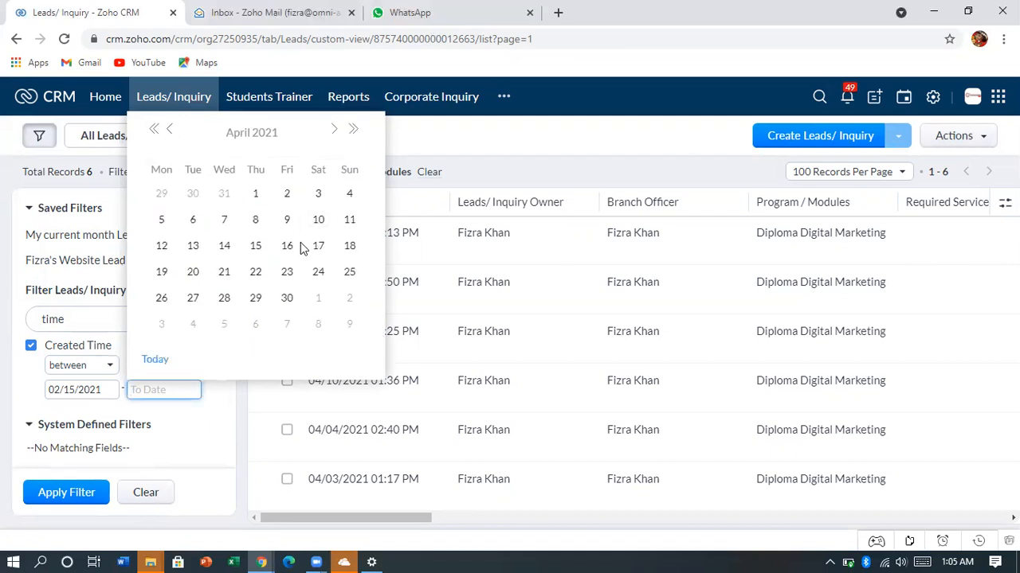
{"action": "left_click", "coordinate": [256, 246]}
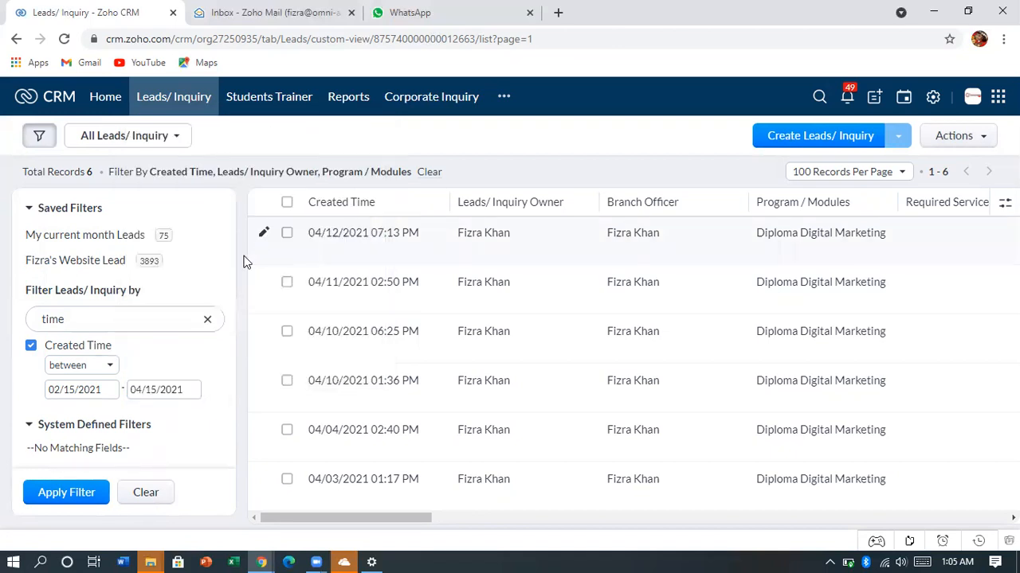
{"action": "left_click", "coordinate": [64, 498]}
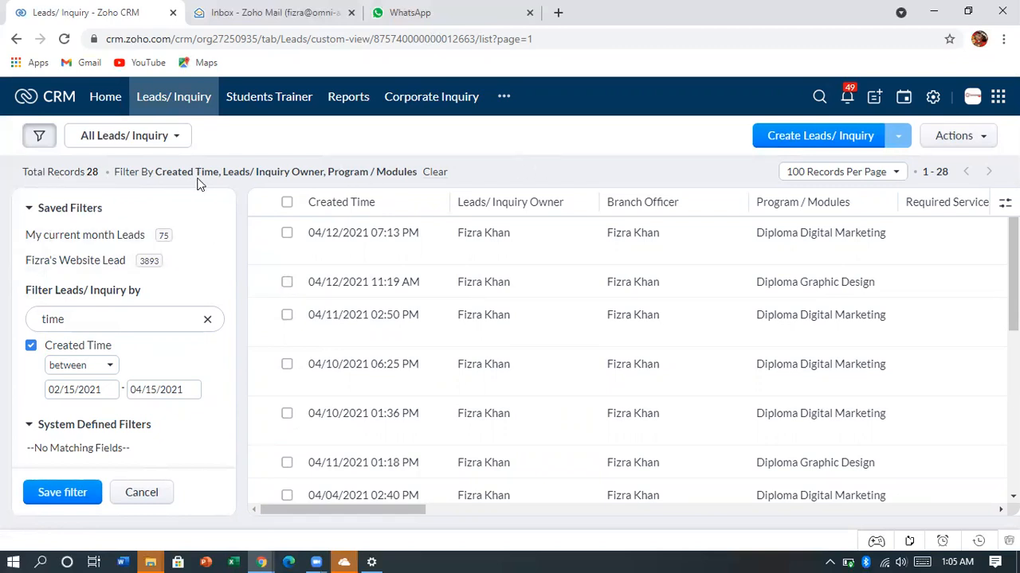
Clear the filter field search and remove all applied filters from the leads list
{"action": "left_click", "coordinate": [207, 321]}
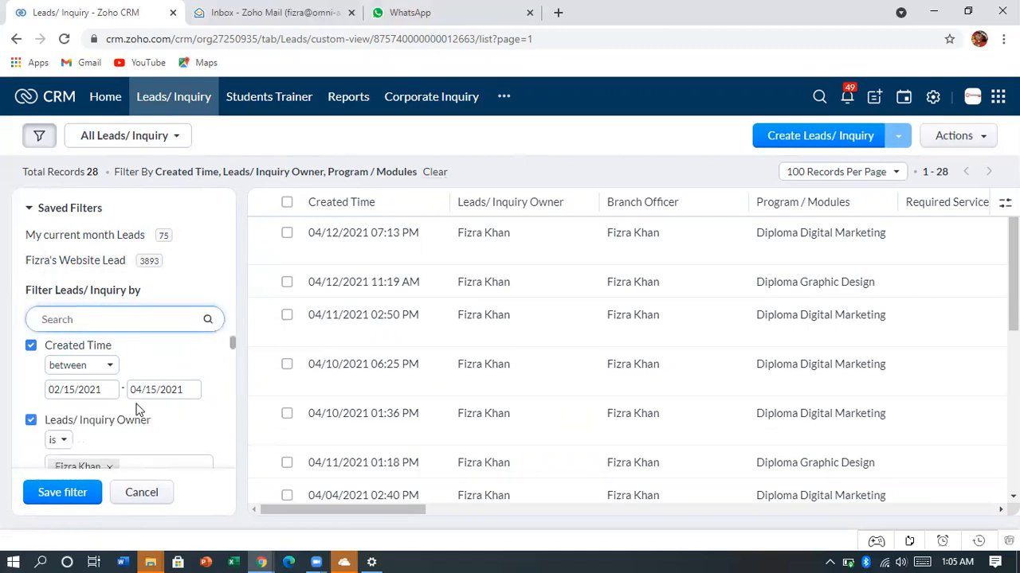
{"action": "left_click", "coordinate": [151, 492]}
{"action": "left_click", "coordinate": [148, 494]}
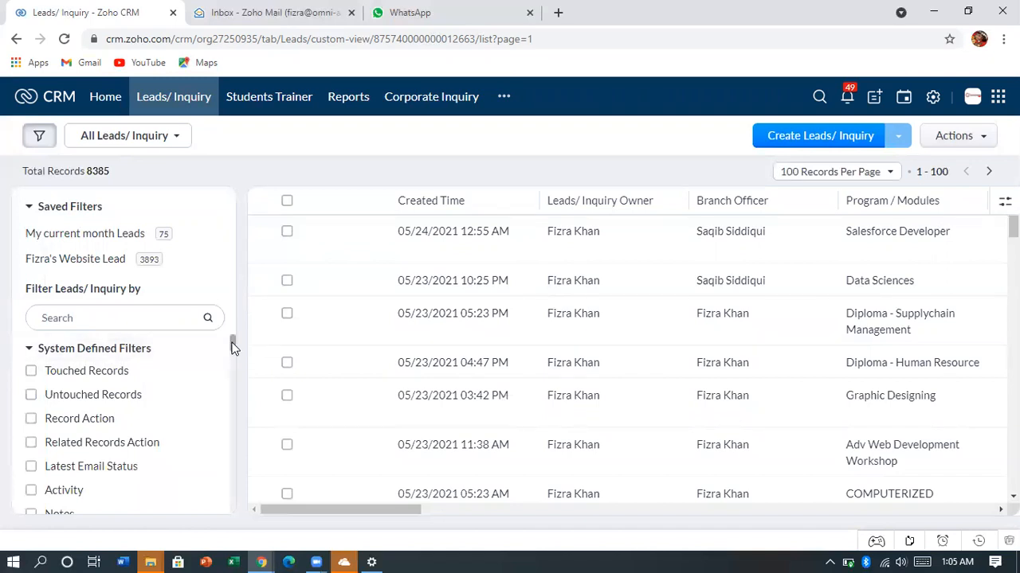
Enable the City filter with the condition "is" and browse the other available filter fields
{"action": "left_click_drag", "start_coordinate": [232, 345], "coordinate": [235, 365]}
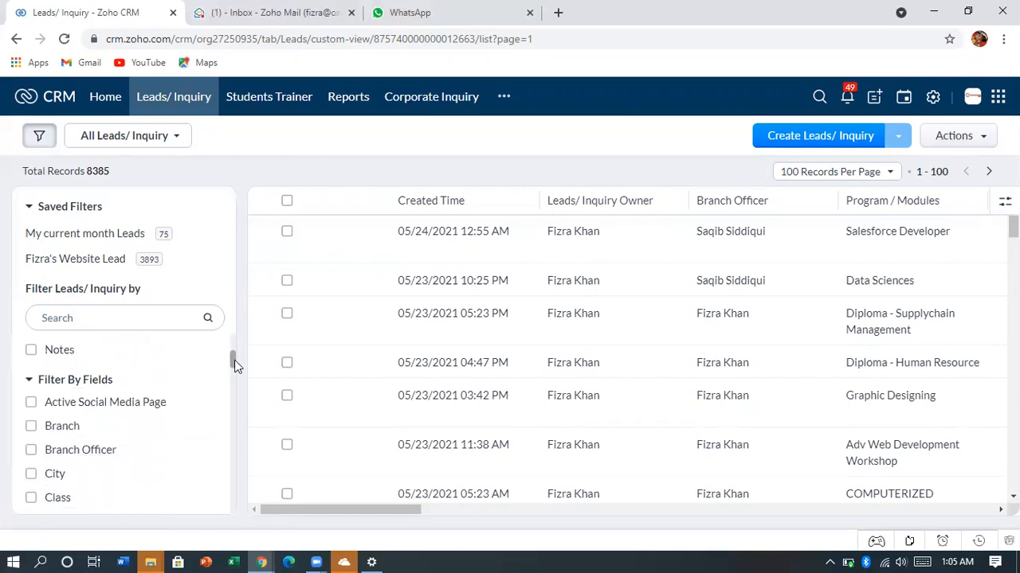
{"action": "left_click_drag", "start_coordinate": [235, 365], "coordinate": [234, 371]}
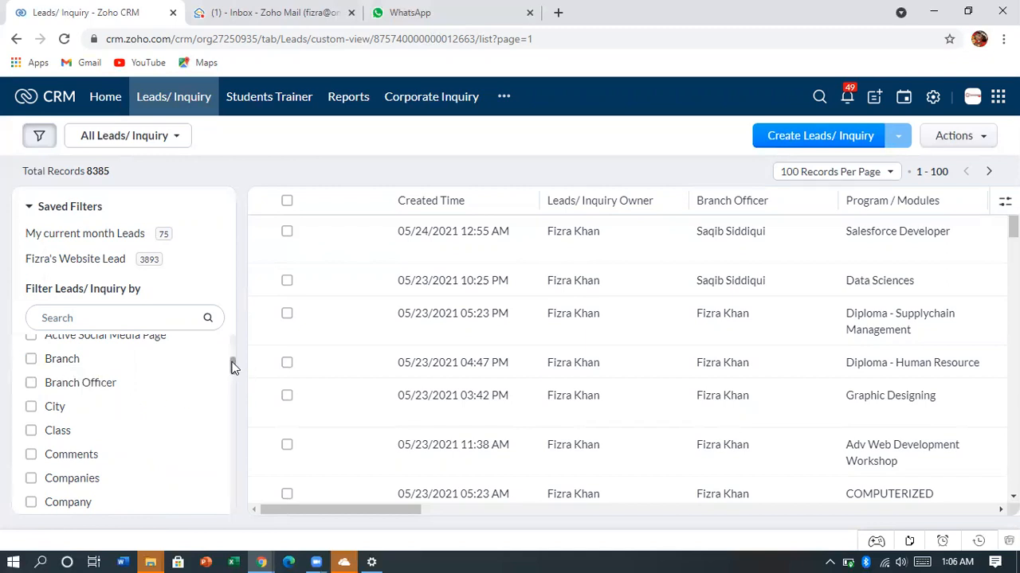
{"action": "scroll", "coordinate": [231, 368], "scroll_direction": "down", "scroll_amount": 3}
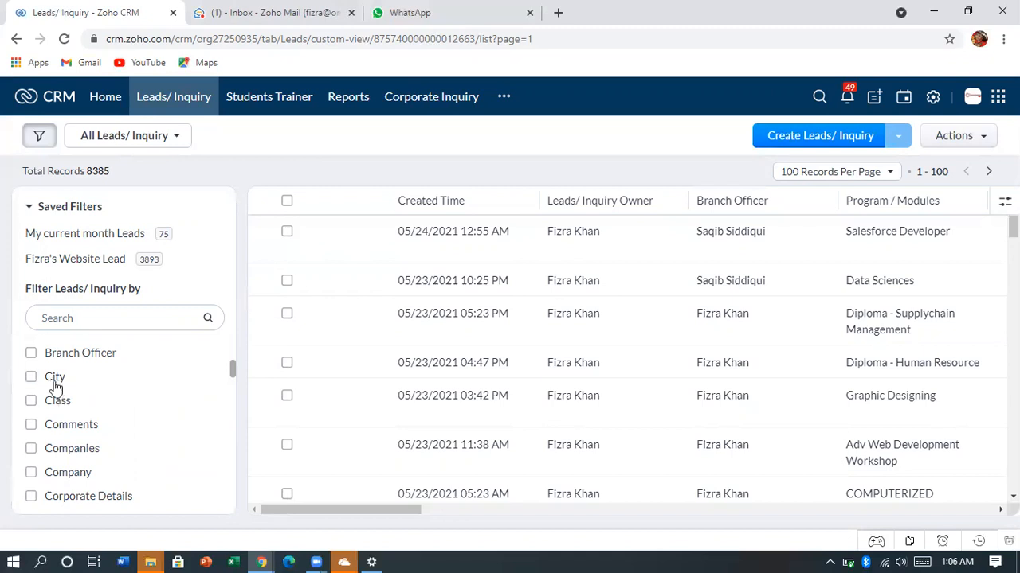
{"action": "left_click", "coordinate": [31, 378]}
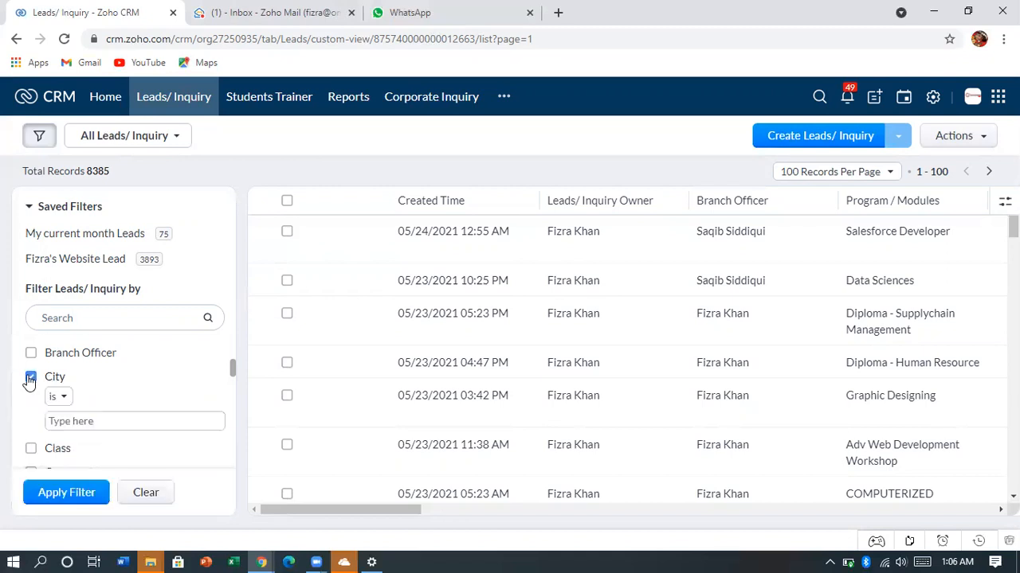
{"action": "left_click", "coordinate": [68, 416]}
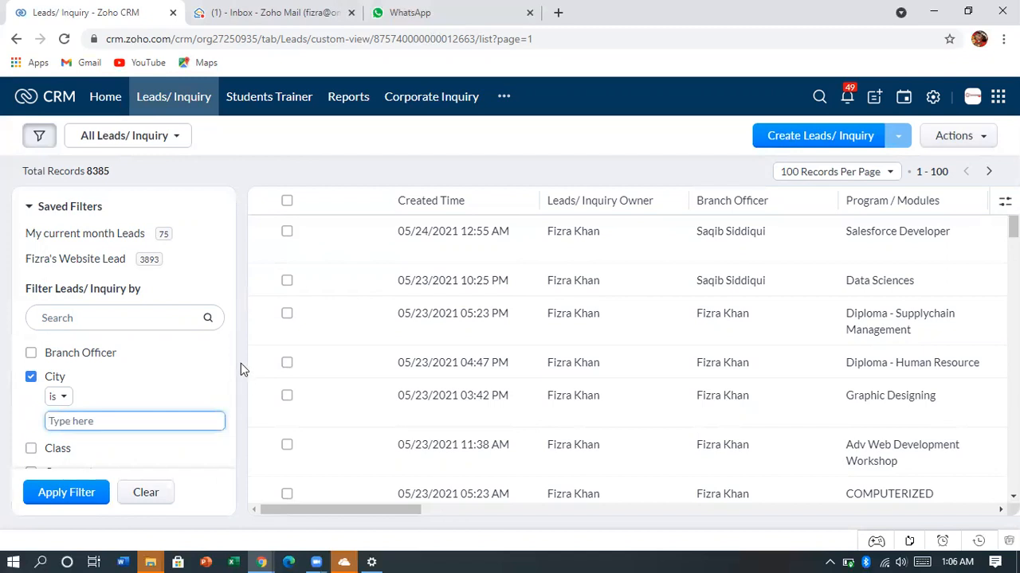
{"action": "left_click_drag", "start_coordinate": [230, 363], "coordinate": [230, 435]}
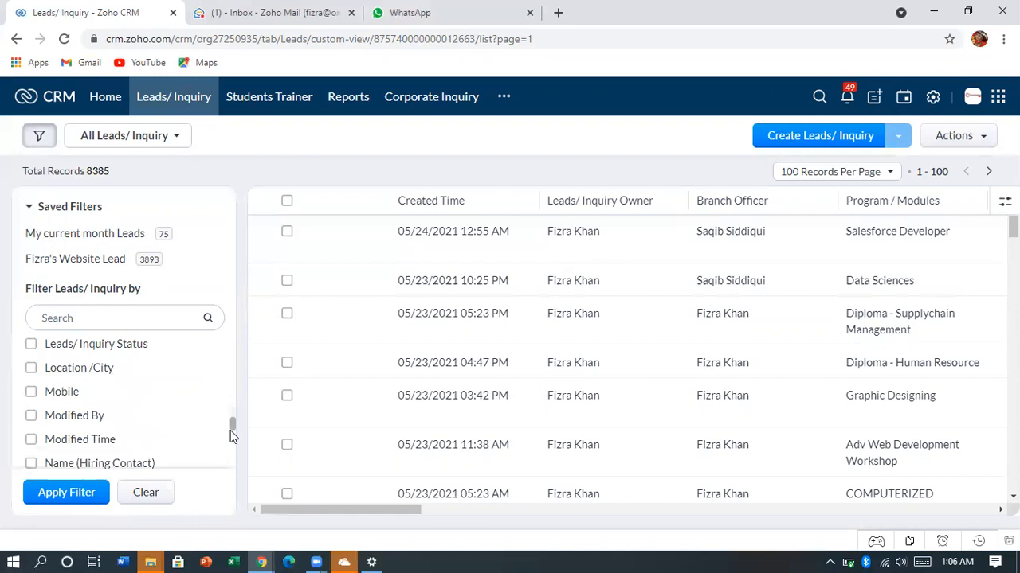